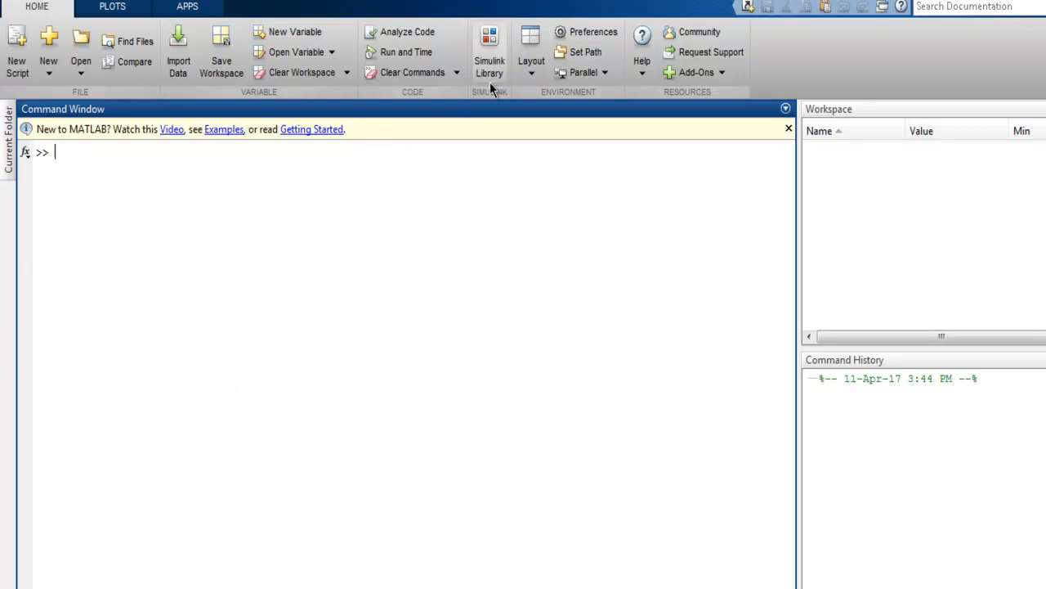
- Switch to the Simulink Library Browser and add a Gain block from the Commonly Used Blocks library to a new model
{"action": "left_click", "coordinate": [487, 214]}
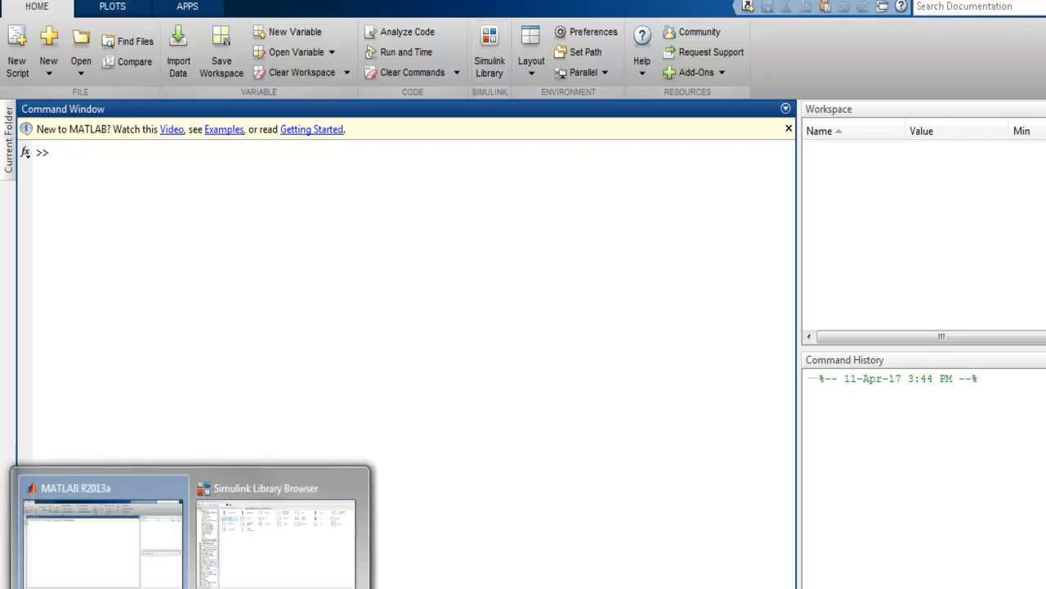
{"action": "left_click", "coordinate": [264, 556]}
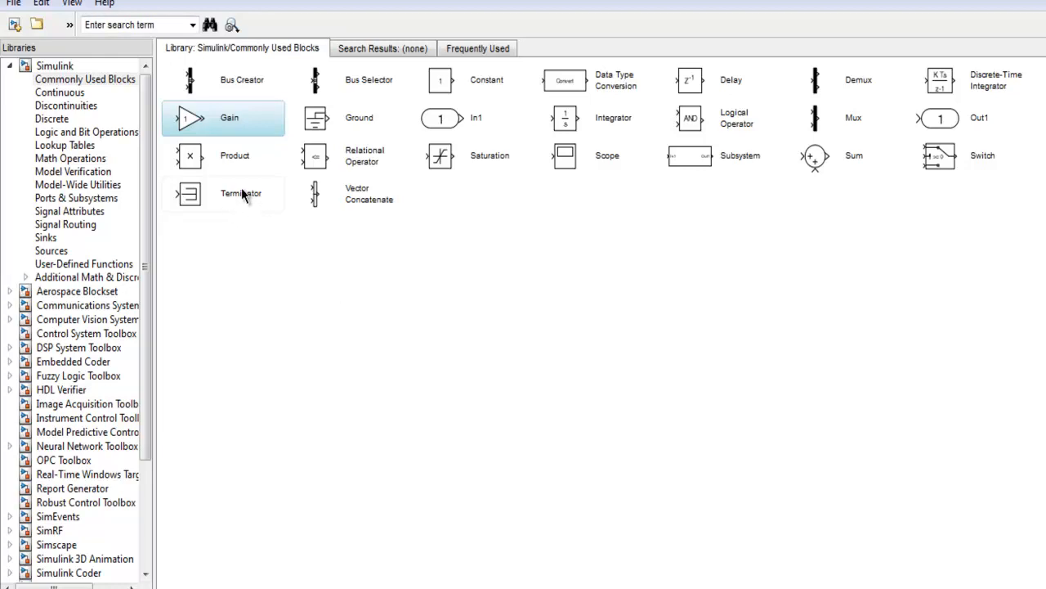
{"action": "left_click", "coordinate": [91, 80]}
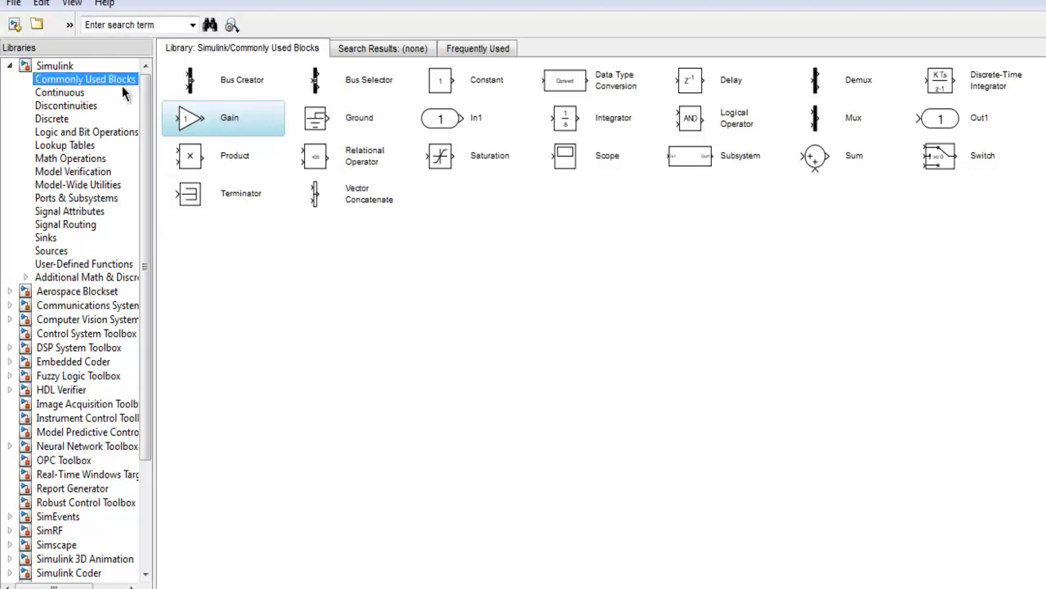
{"action": "right_click", "coordinate": [233, 127]}
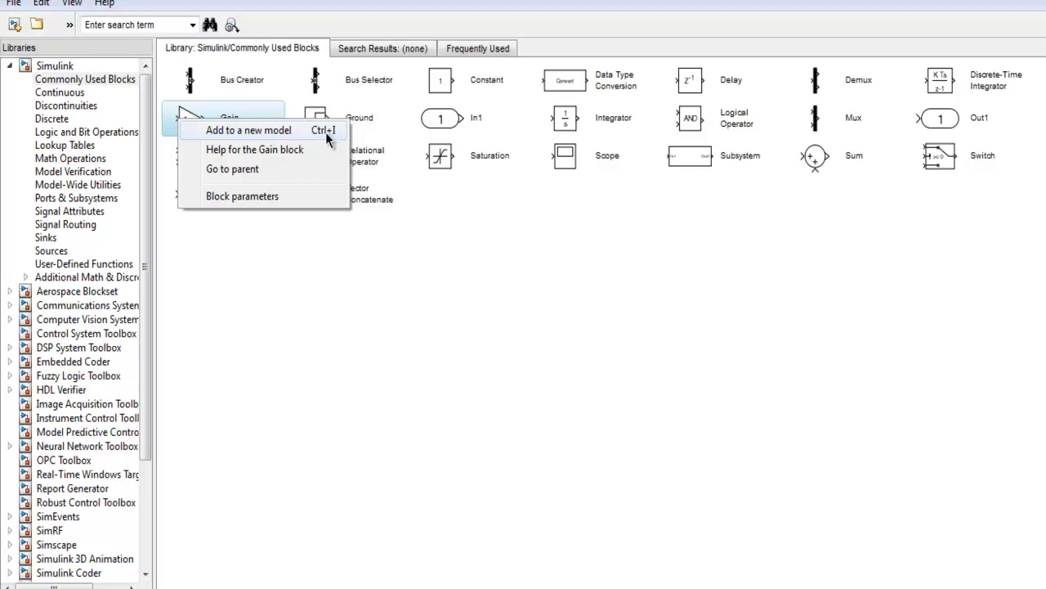
{"action": "left_click", "coordinate": [319, 270]}
{"action": "right_click", "coordinate": [244, 122]}
{"action": "left_click", "coordinate": [262, 129]}
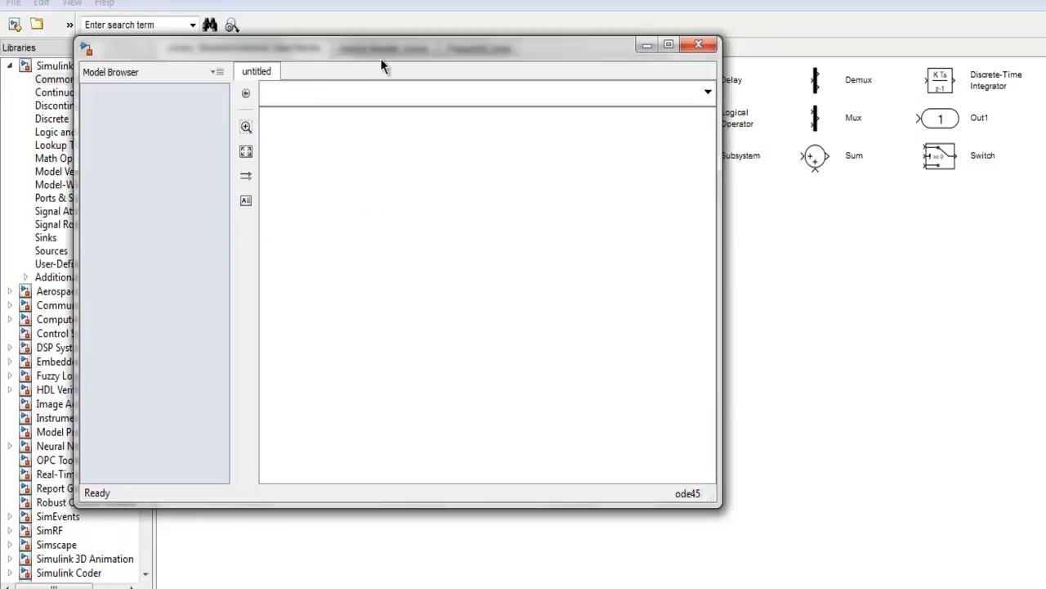
- Move the model window clear of the library tree and place the Gain block in the upper middle of the canvas
{"action": "left_click_drag", "start_coordinate": [358, 55], "coordinate": [576, 63]}
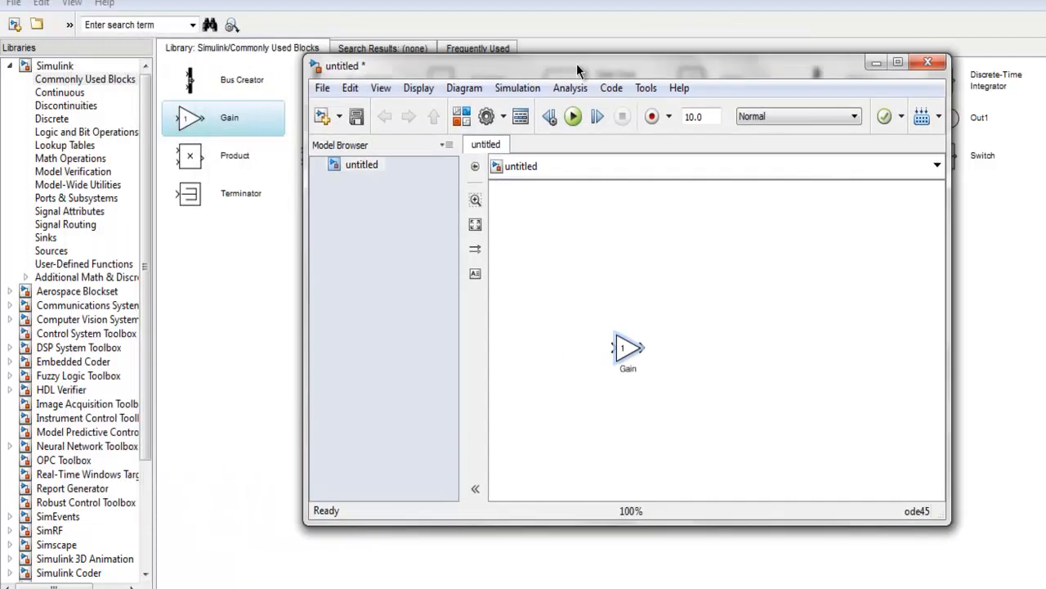
{"action": "left_click_drag", "start_coordinate": [626, 349], "coordinate": [713, 257]}
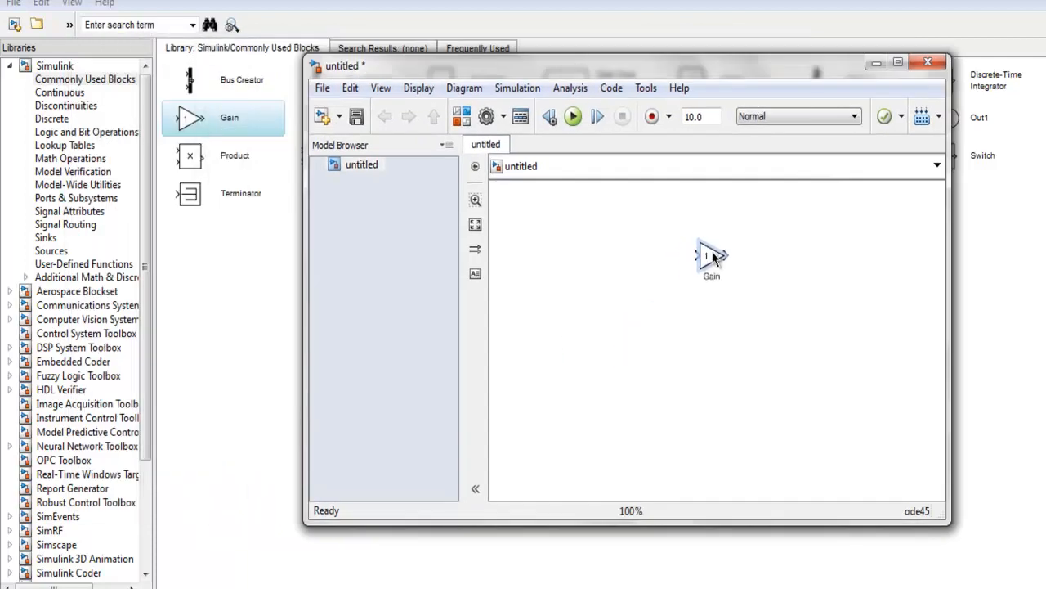
{"action": "left_click_drag", "start_coordinate": [634, 63], "coordinate": [704, 99]}
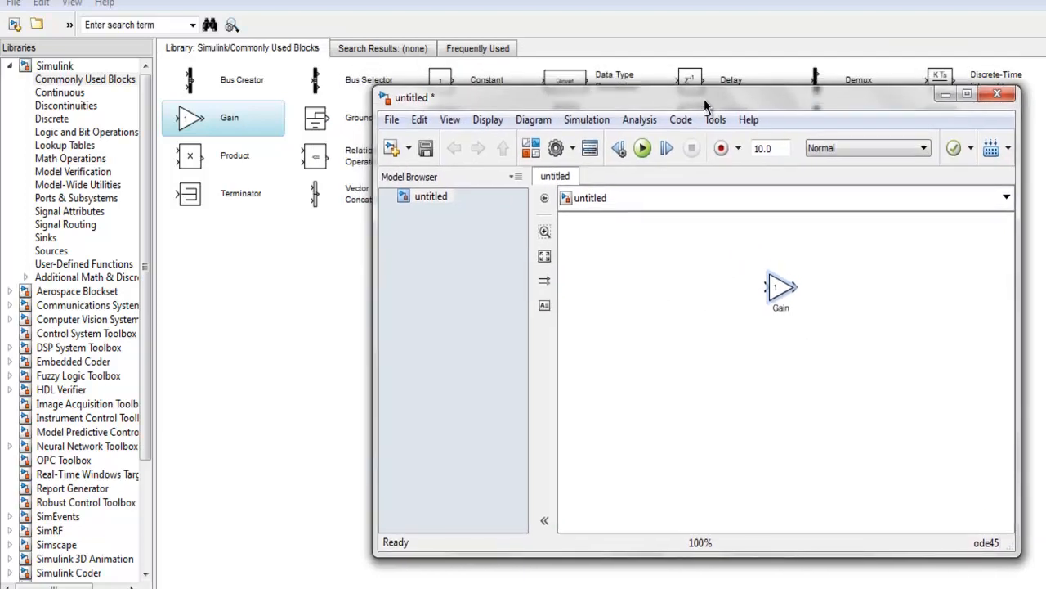
- Add a Constant block from the Sources library to the untitled model and place it level with the Gain block, on its input side
{"action": "left_click", "coordinate": [52, 250]}
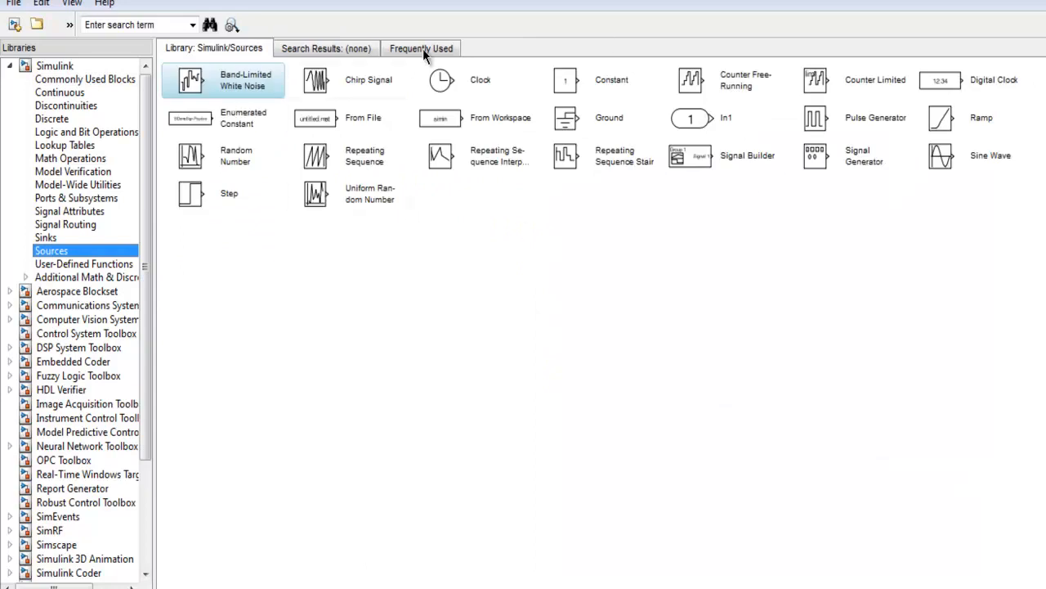
{"action": "left_click", "coordinate": [595, 92]}
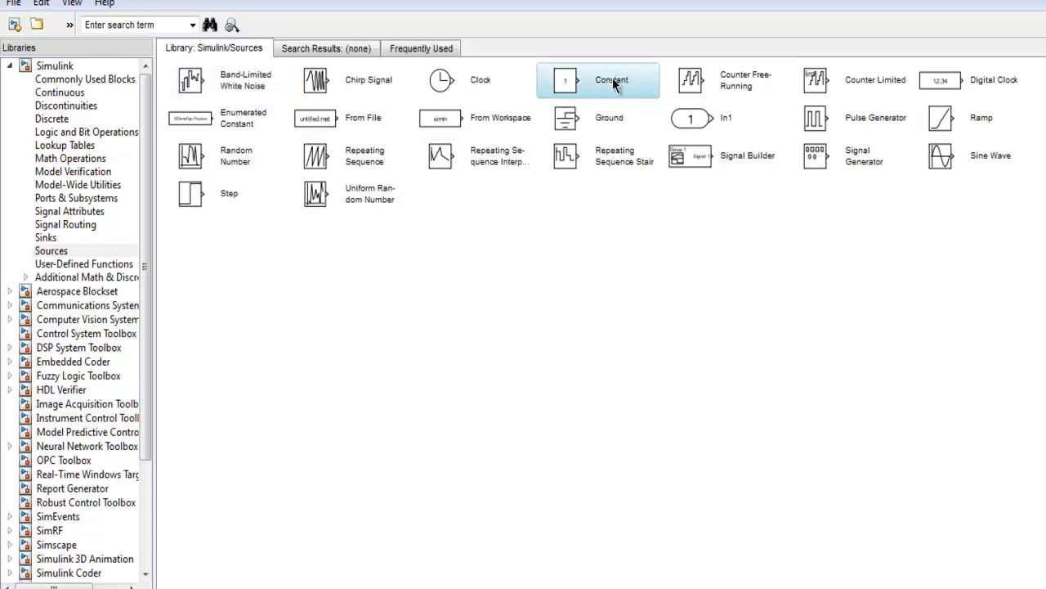
{"action": "right_click", "coordinate": [612, 78]}
{"action": "left_click", "coordinate": [612, 93]}
{"action": "mouse_move", "coordinate": [278, 587]}
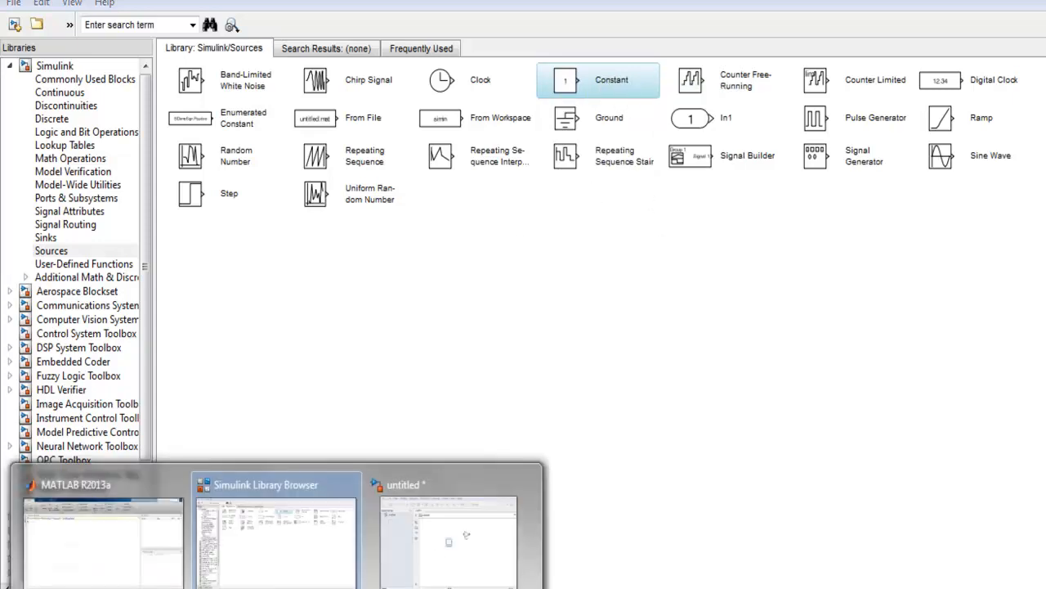
{"action": "left_click", "coordinate": [448, 523]}
{"action": "left_click_drag", "start_coordinate": [698, 331], "coordinate": [634, 298]}
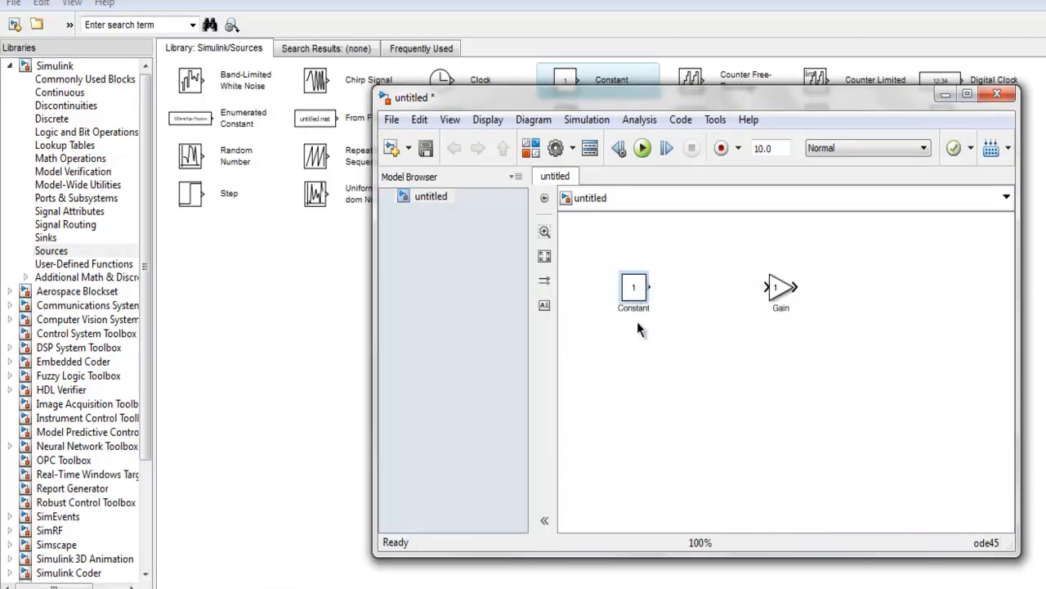
{"action": "left_click", "coordinate": [777, 292], "text": "ctrl"}
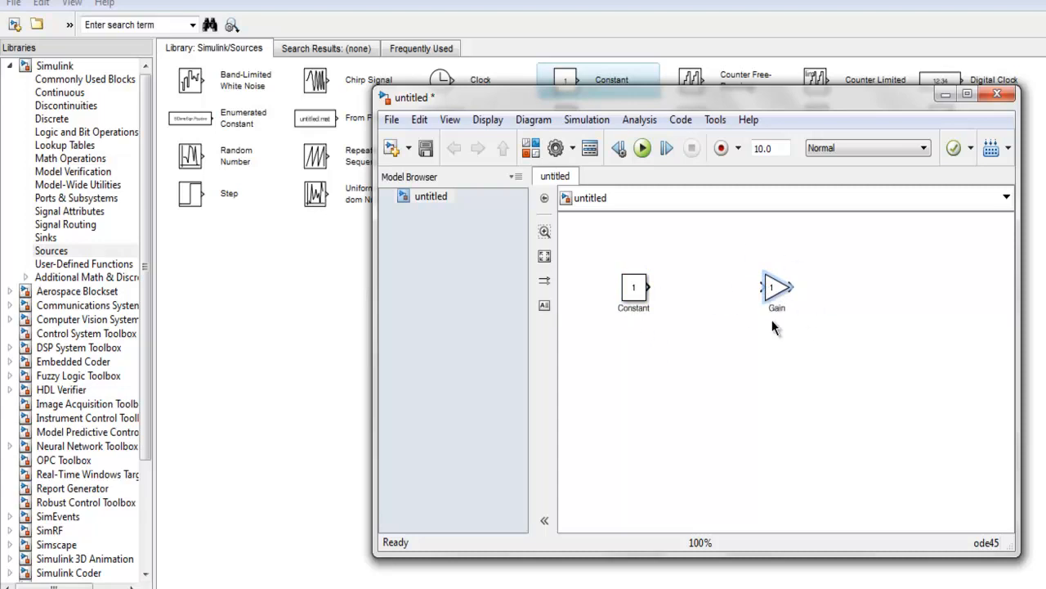
- Add a Display block from the Sinks library to the untitled model and place it on the output side of the Gain block
{"action": "left_click", "coordinate": [54, 250]}
{"action": "left_click", "coordinate": [54, 237]}
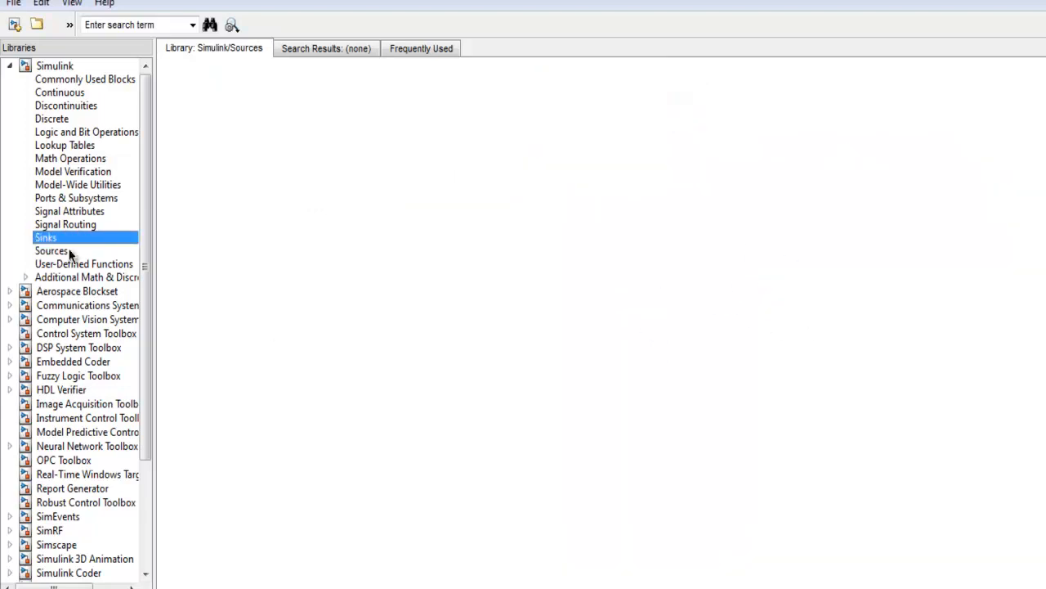
{"action": "right_click", "coordinate": [247, 85]}
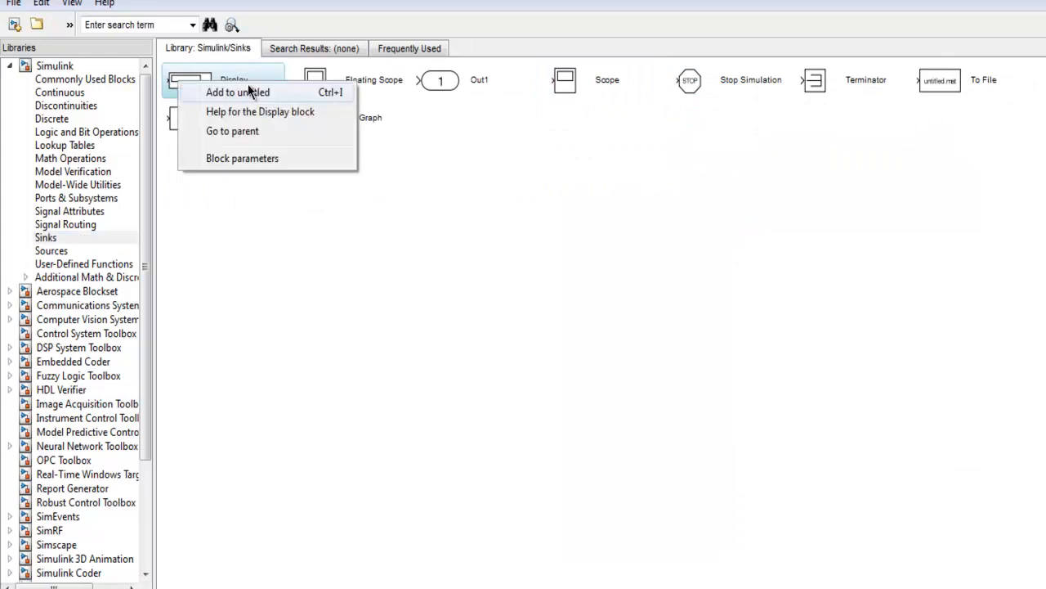
{"action": "left_click", "coordinate": [423, 124]}
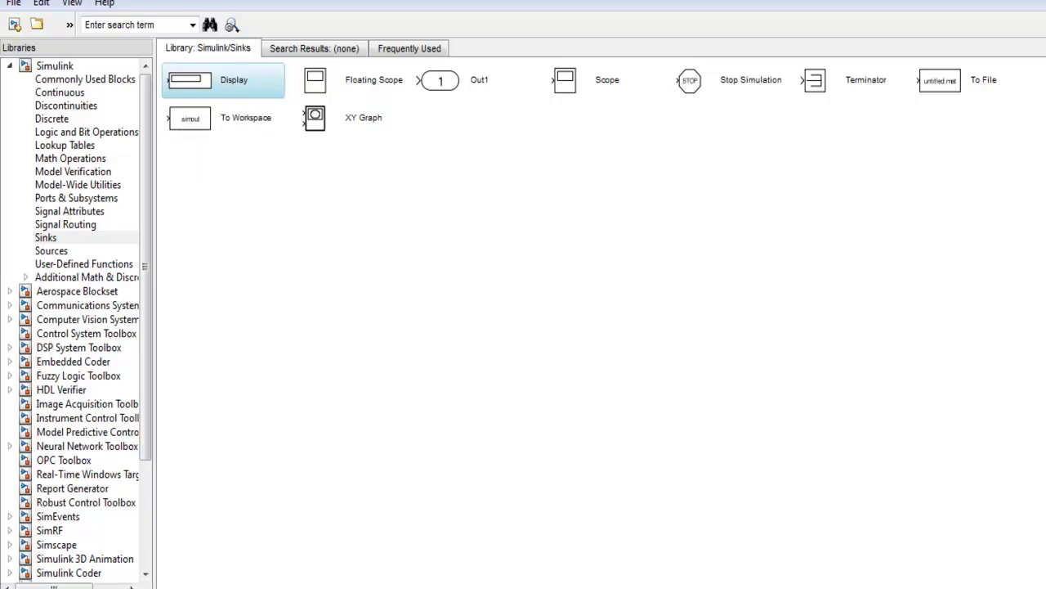
{"action": "mouse_move", "coordinate": [184, 585]}
{"action": "left_click", "coordinate": [425, 580]}
{"action": "left_click_drag", "start_coordinate": [707, 328], "coordinate": [921, 301]}
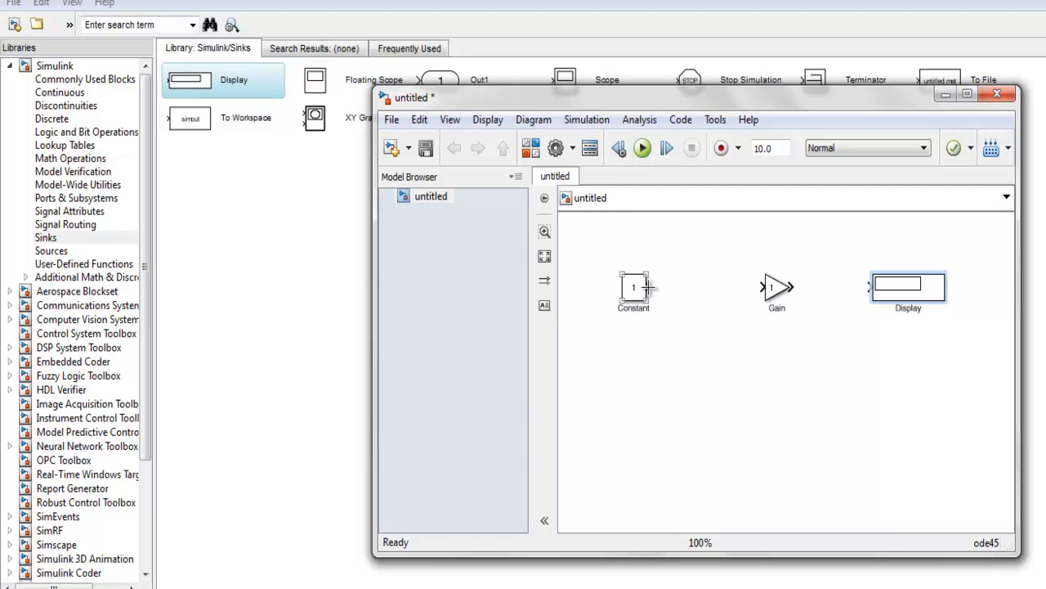
- Connect the Constant block's output to the Gain block's input, and the Gain block's output to the Display block
{"action": "left_click_drag", "start_coordinate": [647, 286], "coordinate": [762, 290]}
{"action": "left_click_drag", "start_coordinate": [791, 286], "coordinate": [867, 285]}
- Set the Constant block's constant value to 5 and apply the change
{"action": "double_click", "coordinate": [635, 292]}
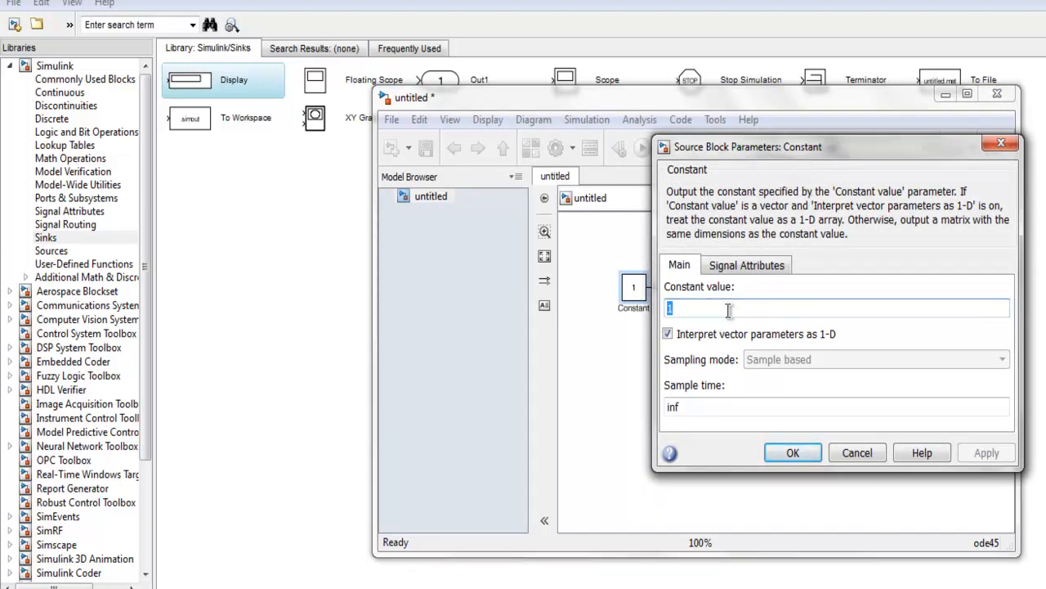
{"action": "type", "text": "5"}
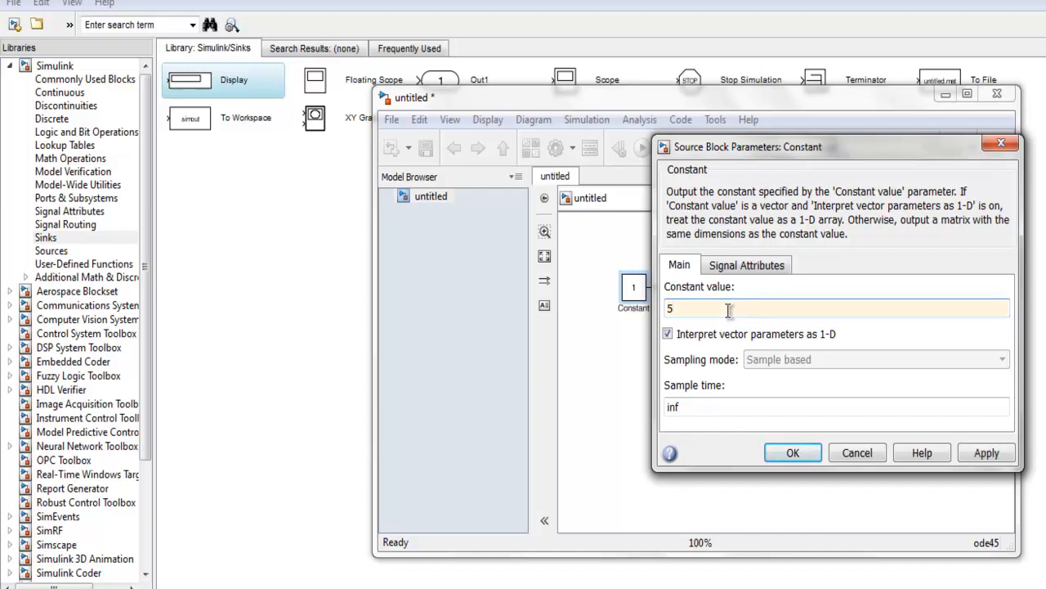
{"action": "left_click", "coordinate": [993, 452]}
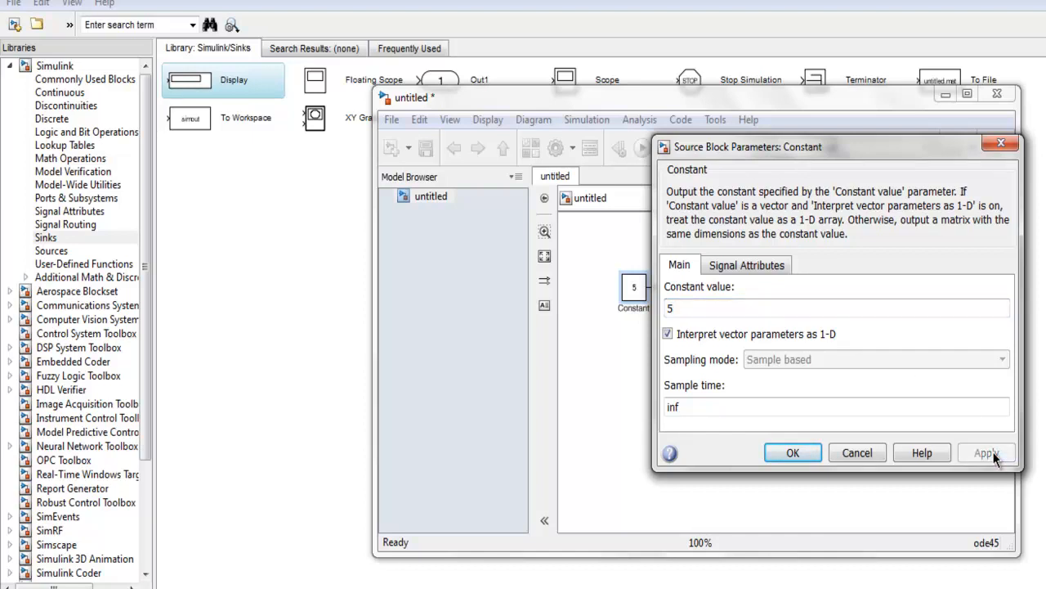
{"action": "left_click", "coordinate": [818, 457]}
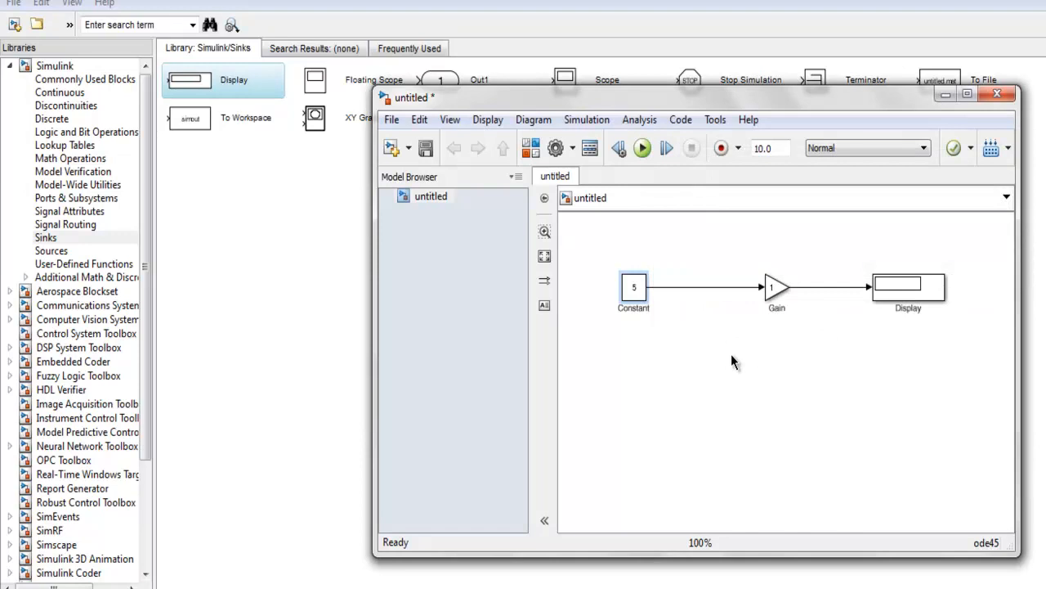
- Set the Gain block's gain to 15 and apply the change
{"action": "left_click", "coordinate": [783, 283]}
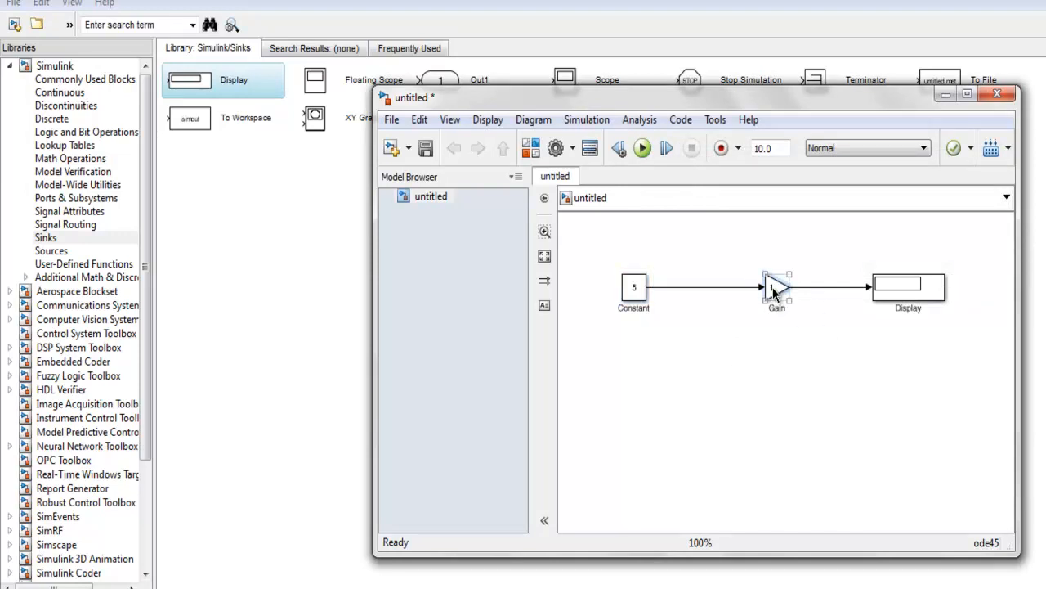
{"action": "double_click", "coordinate": [774, 288]}
{"action": "type", "text": "15"}
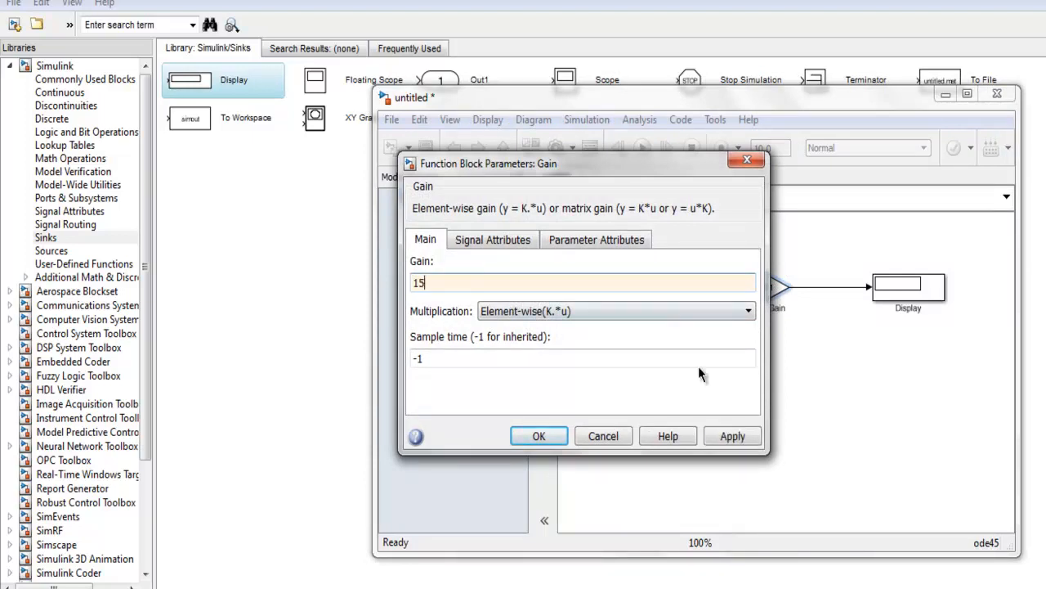
{"action": "left_click", "coordinate": [730, 435]}
{"action": "left_click", "coordinate": [516, 433]}
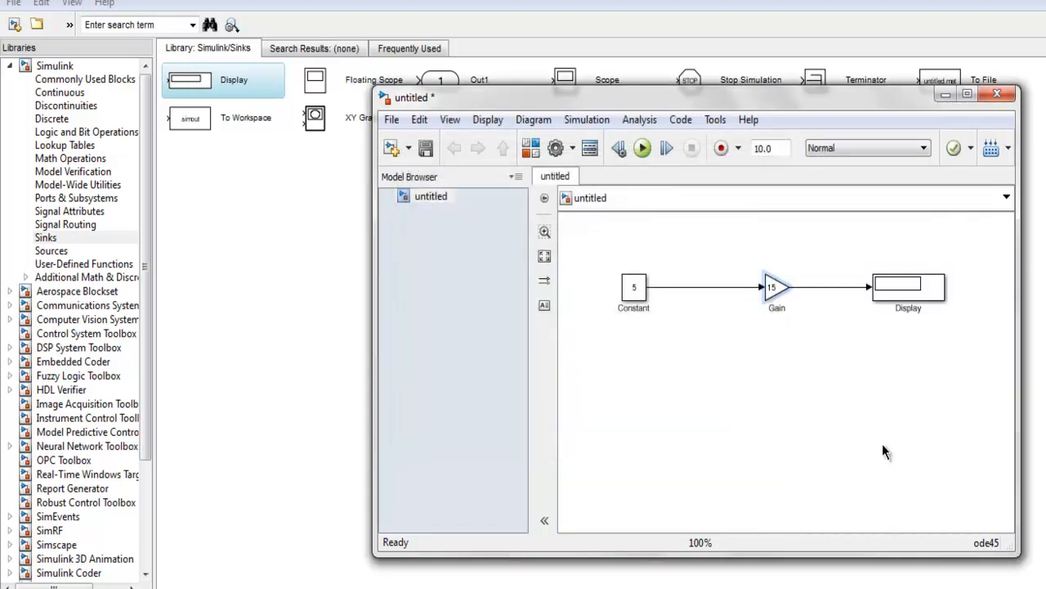
- Run the simulation and check the Display block's output against the Constant and Gain block values
{"action": "left_click", "coordinate": [790, 370]}
{"action": "left_click", "coordinate": [644, 148]}
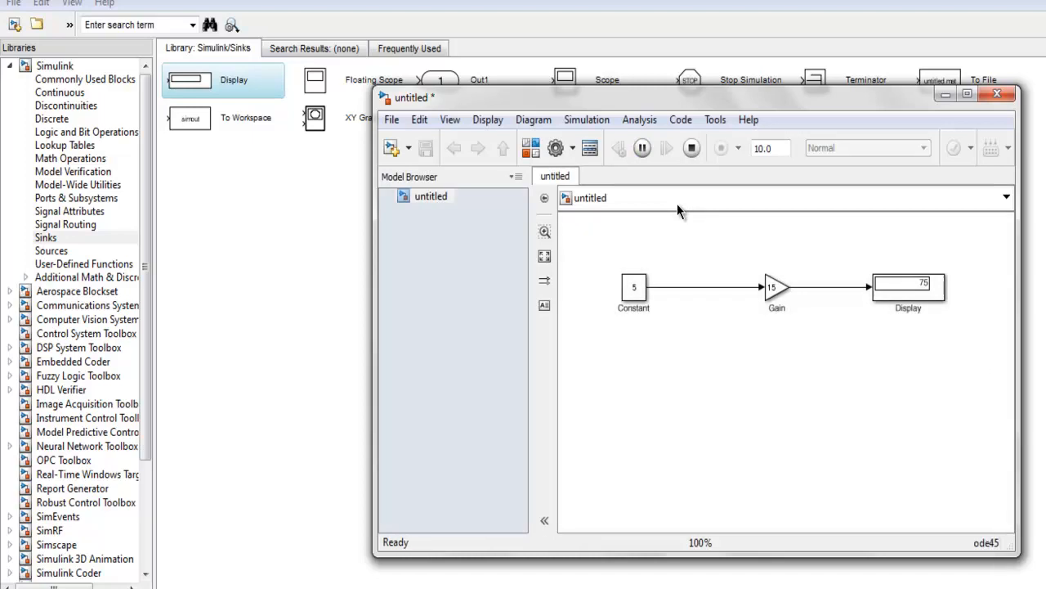
{"action": "left_click", "coordinate": [933, 287]}
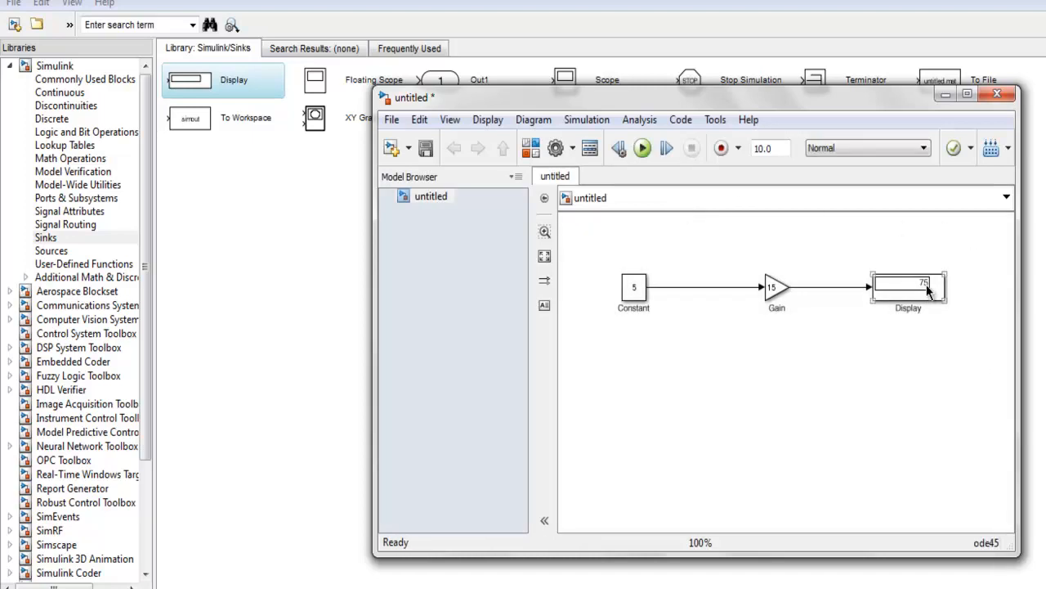
{"action": "left_click", "coordinate": [636, 290]}
{"action": "left_click", "coordinate": [624, 299]}
{"action": "left_click", "coordinate": [769, 293]}
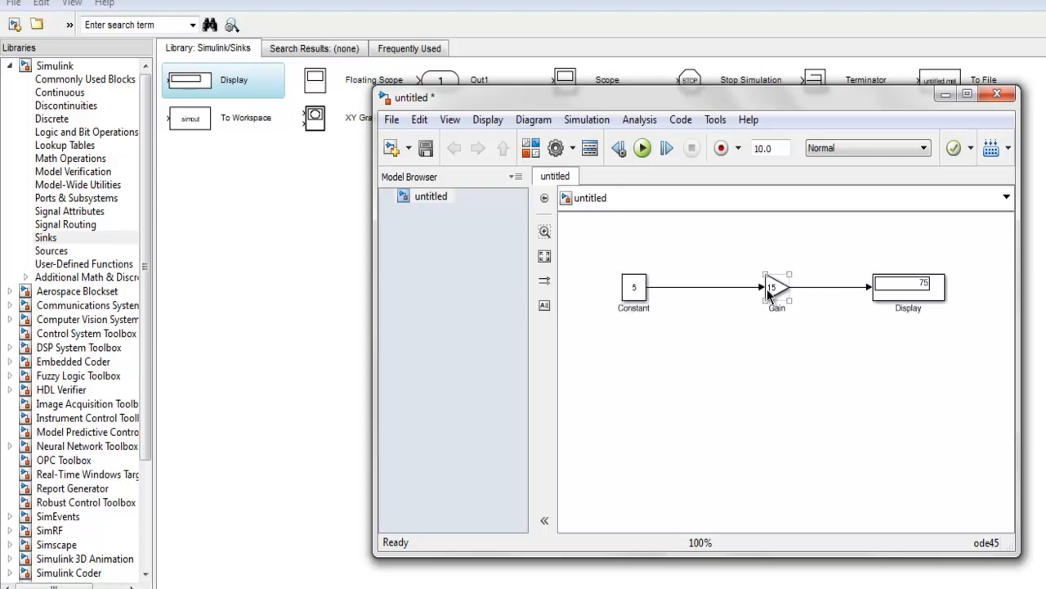
{"action": "left_click", "coordinate": [933, 301]}
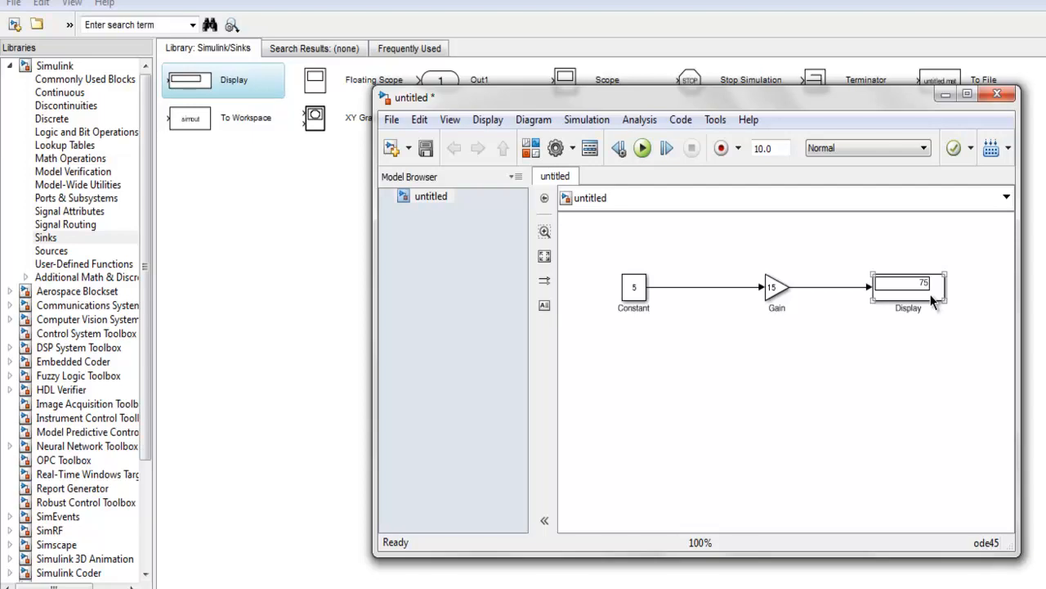
{"action": "left_click", "coordinate": [735, 260]}
{"action": "left_click_drag", "start_coordinate": [145, 254], "coordinate": [153, 364]}
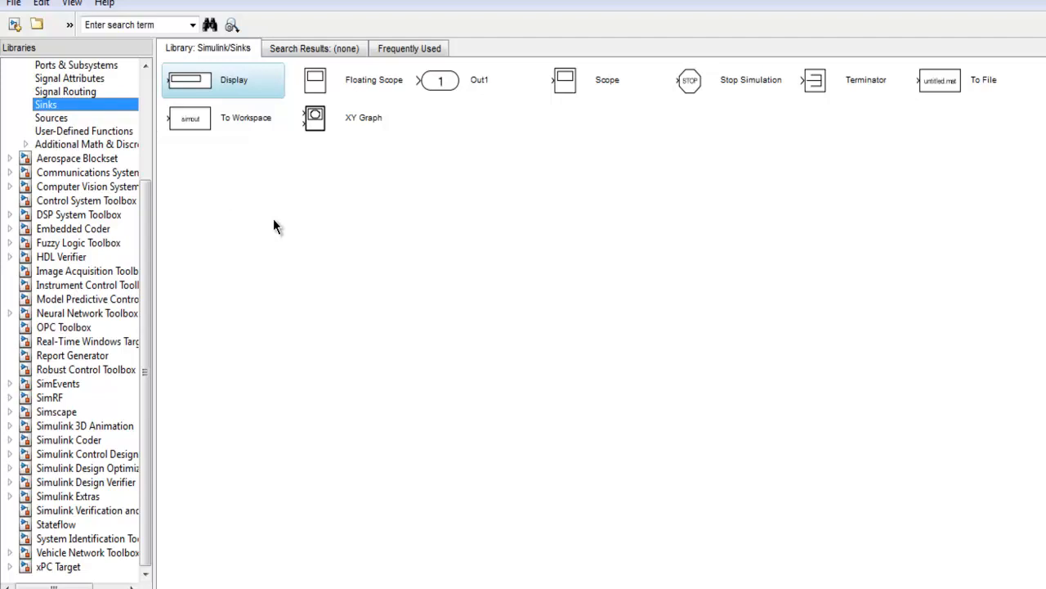
{"action": "left_click", "coordinate": [276, 588]}
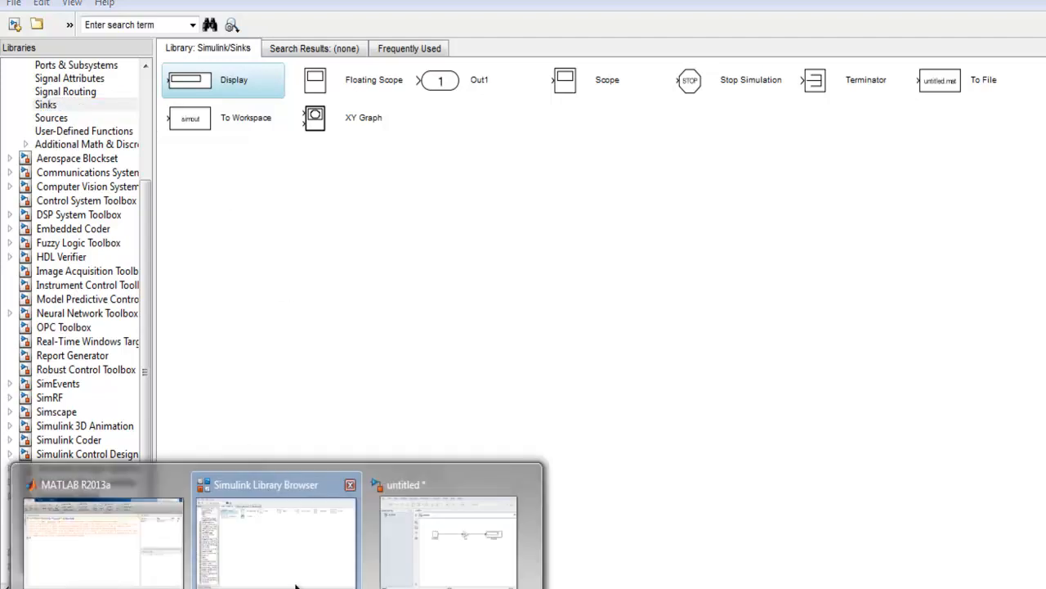
{"action": "left_click", "coordinate": [433, 554]}
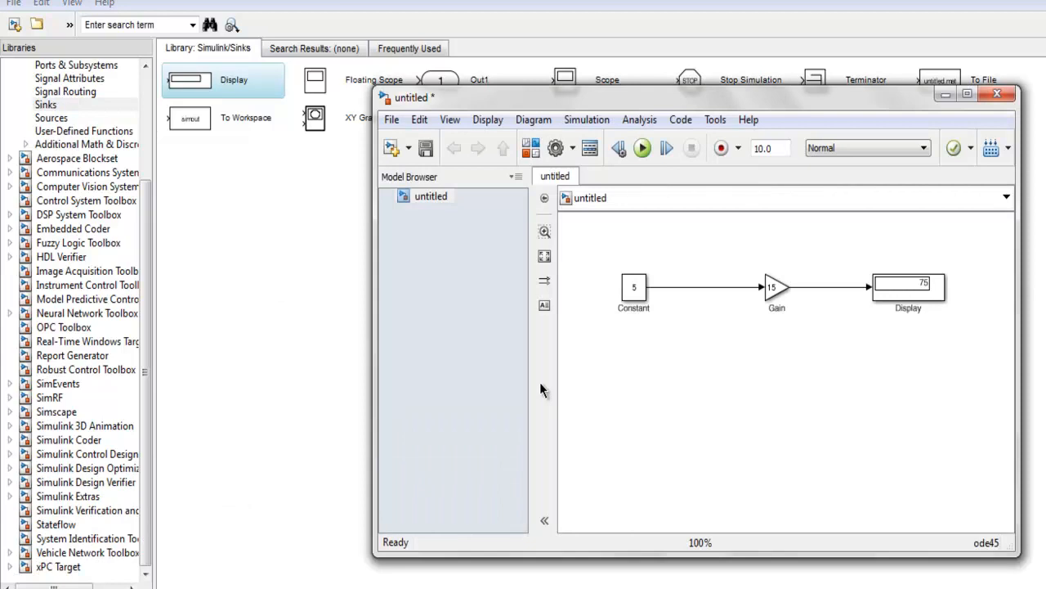